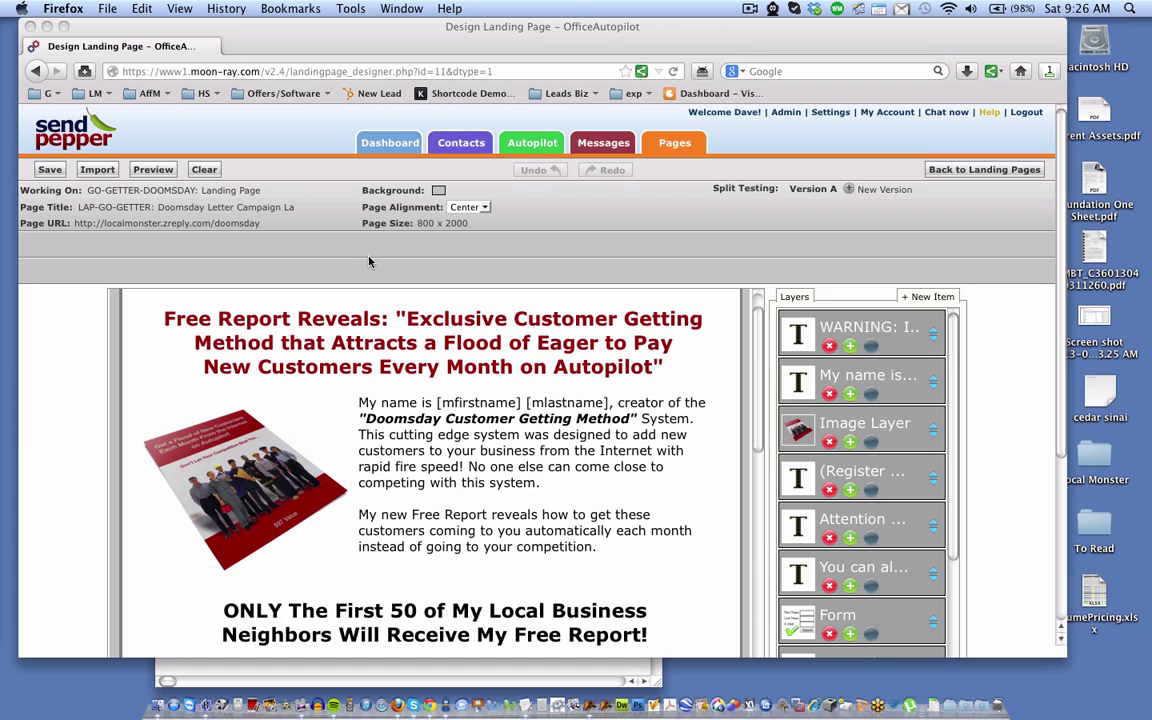
# - Open the landing page's domain settings and examine the hosted-domain options and the name servers required for an own domain
pyautogui.click(200, 230)
pyautogui.click(200, 230)
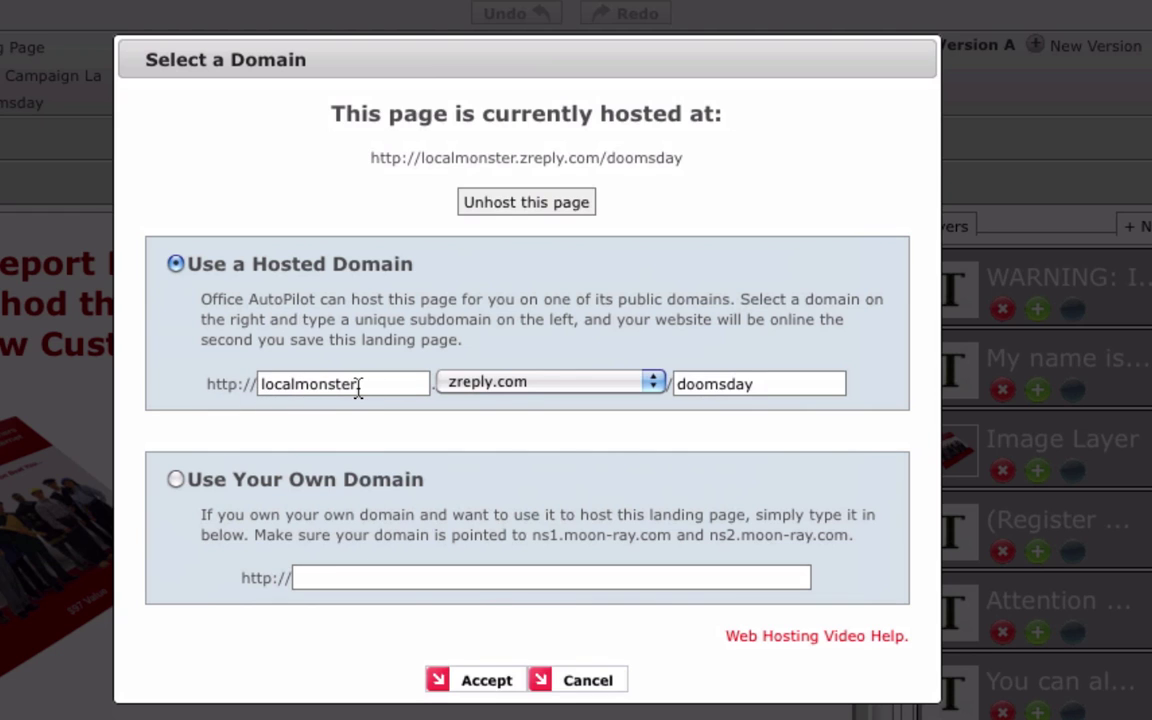
pyautogui.click(515, 388)
pyautogui.click(513, 525)
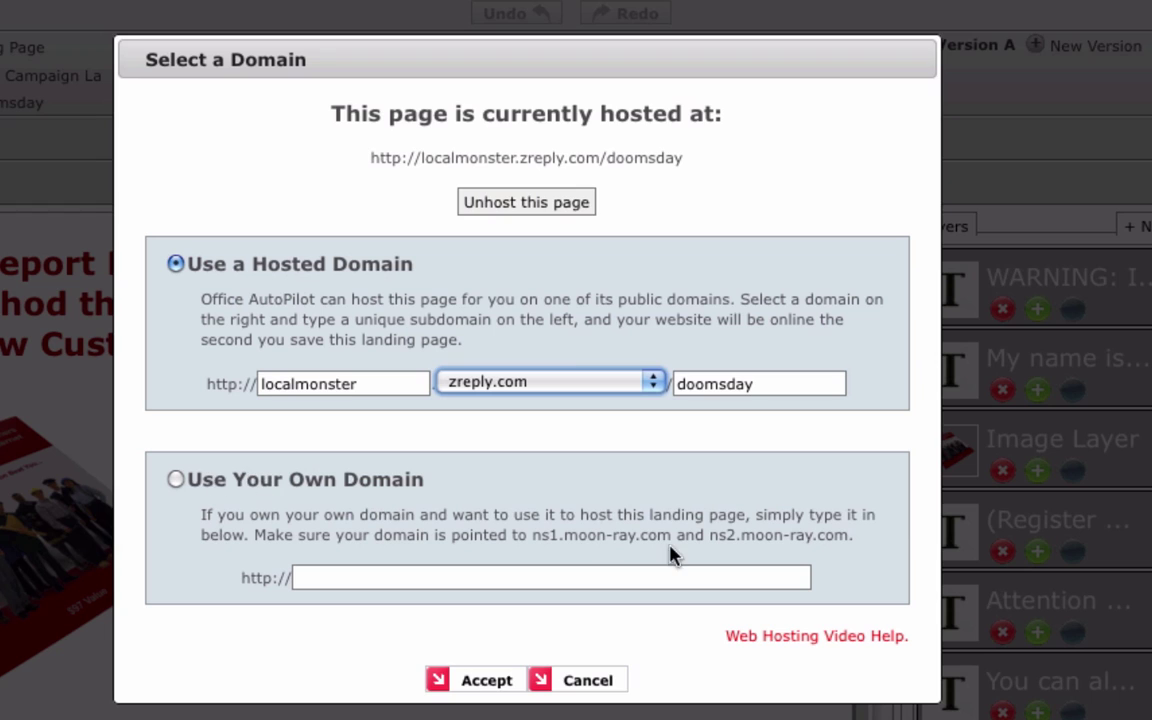
pyautogui.moveTo(532, 535); pyautogui.dragTo(851, 535)
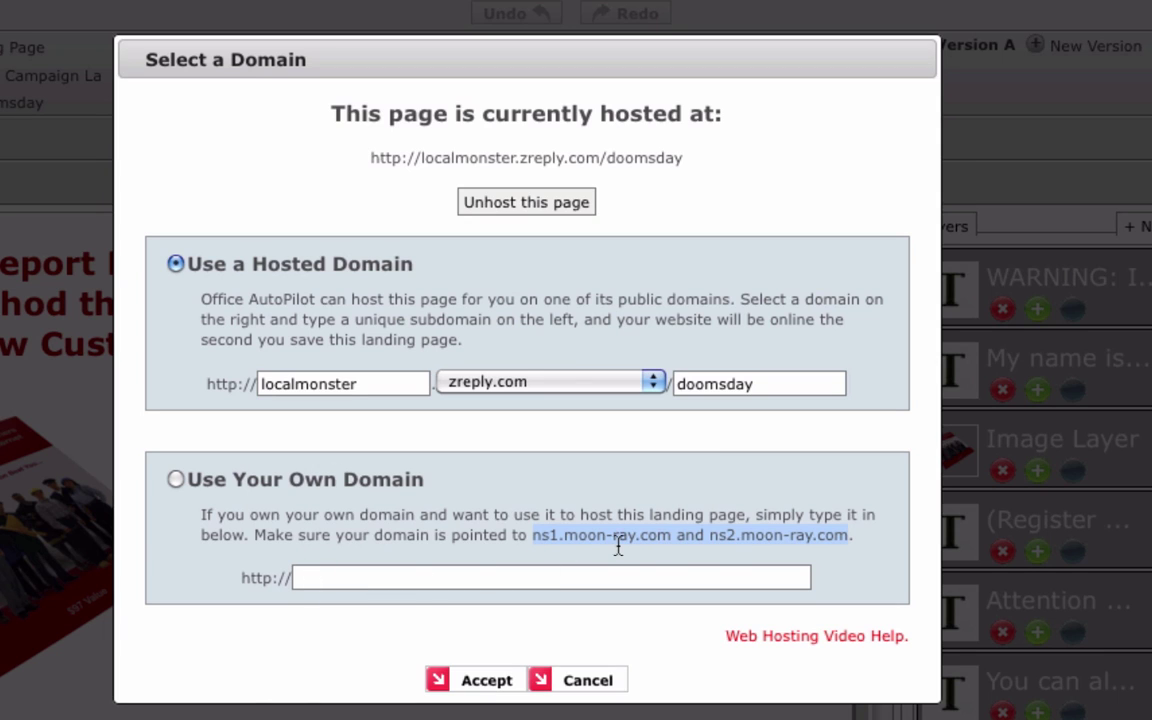
pyautogui.click(484, 543)
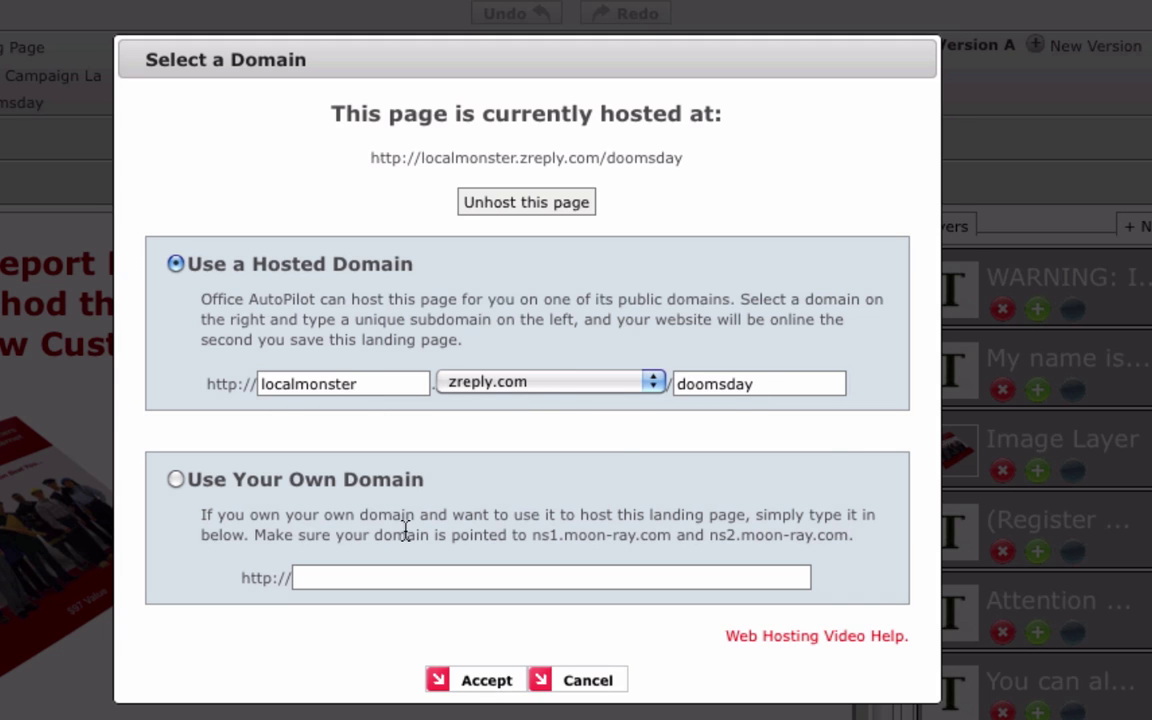
pyautogui.press('super+Tab')
pyautogui.press('super+Tab')
pyautogui.press('super+Tab')
pyautogui.press('super+Tab')
pyautogui.press('super+Tab')
pyautogui.press('super+Tab')
pyautogui.press('super+Tab')
pyautogui.press('super+Tab')
pyautogui.press('super+Tab')
pyautogui.press('super+Tab')
pyautogui.press('super+Tab')
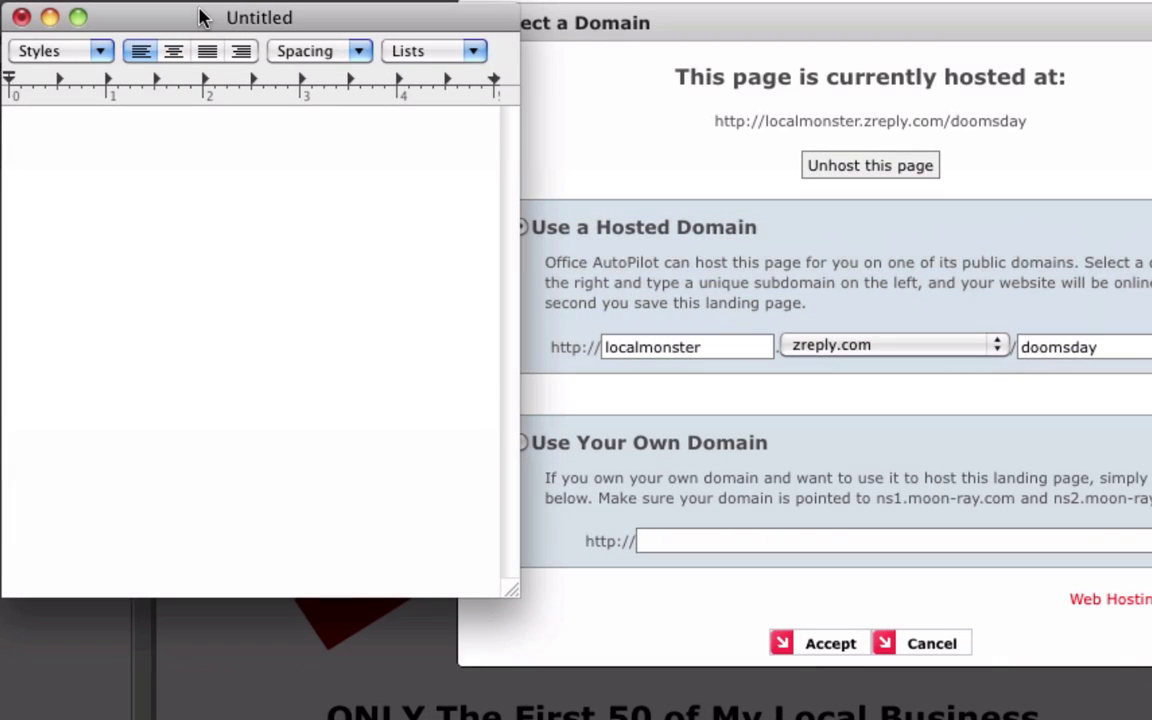
pyautogui.moveTo(200, 17); pyautogui.dragTo(455, 141)
pyautogui.write('http://localmonster.zreply.com/doomsday')
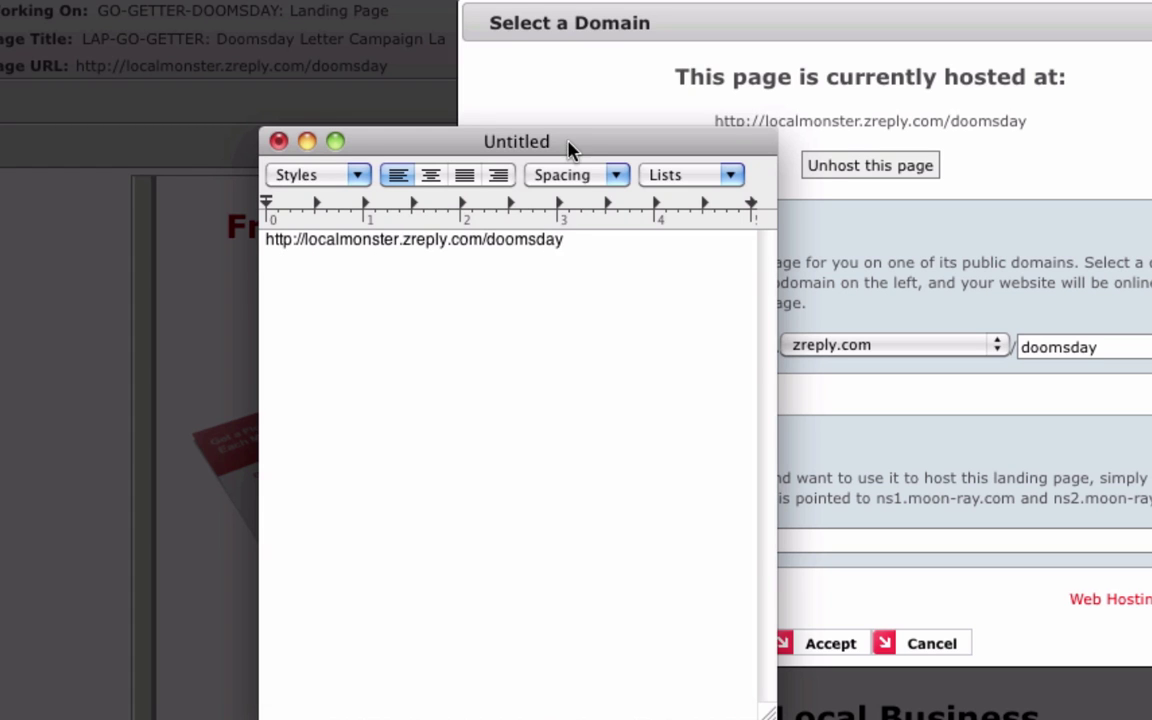
pyautogui.moveTo(571, 148); pyautogui.dragTo(334, 192)
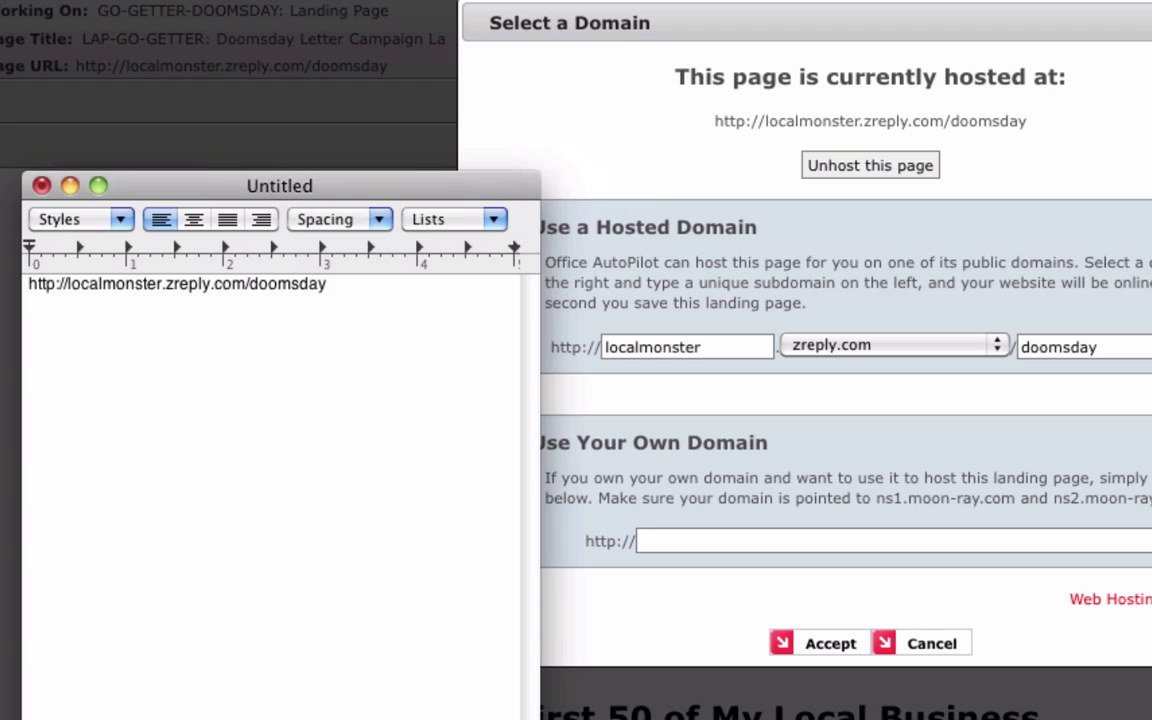
# - Return to the browser and accept the hosted domain settings for the landing page
pyautogui.press('super+Tab')
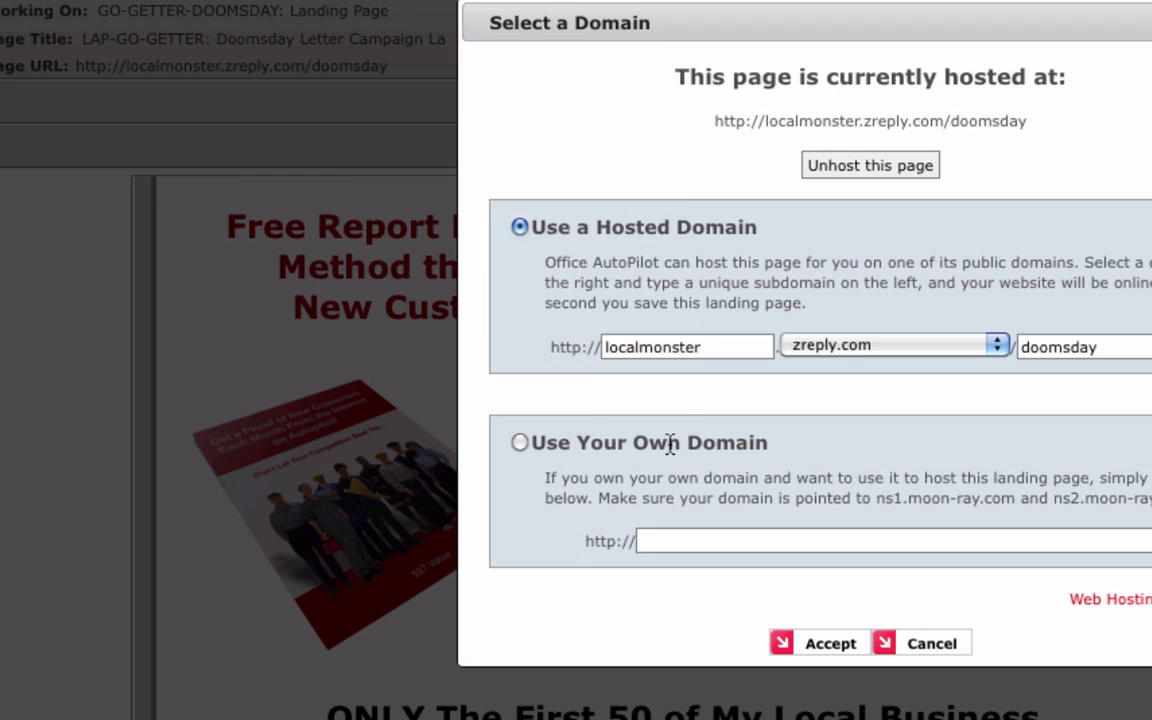
pyautogui.click(835, 648)
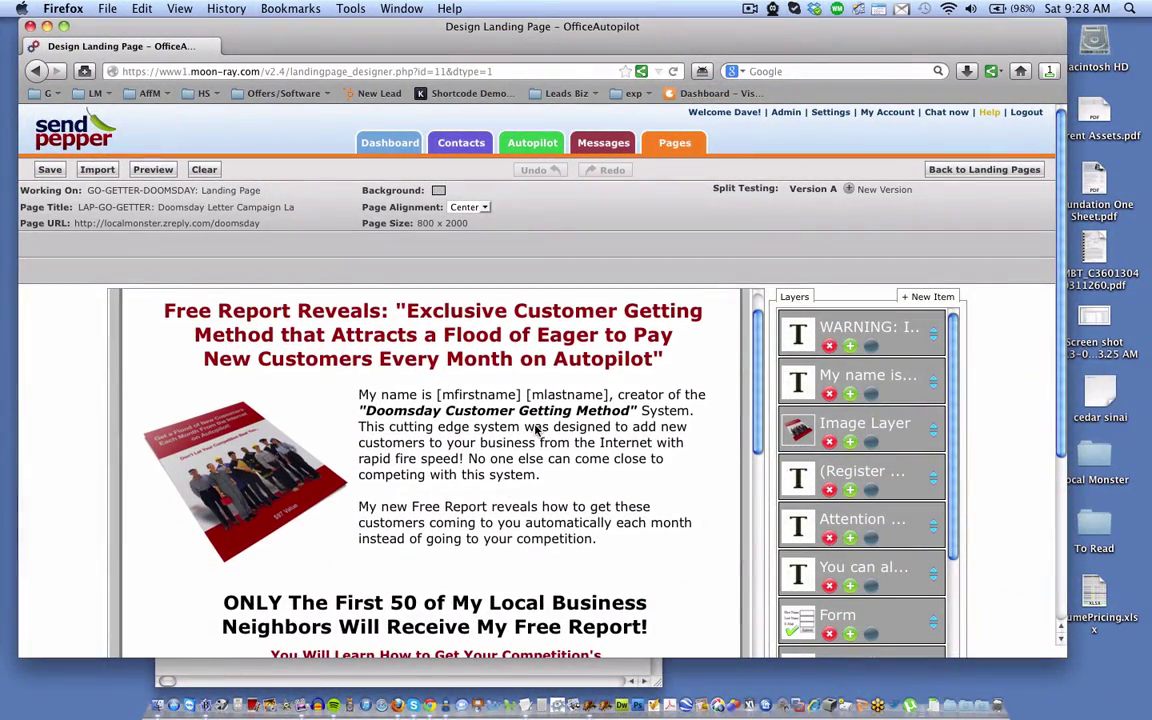
pyautogui.scroll(1, 540, 436)
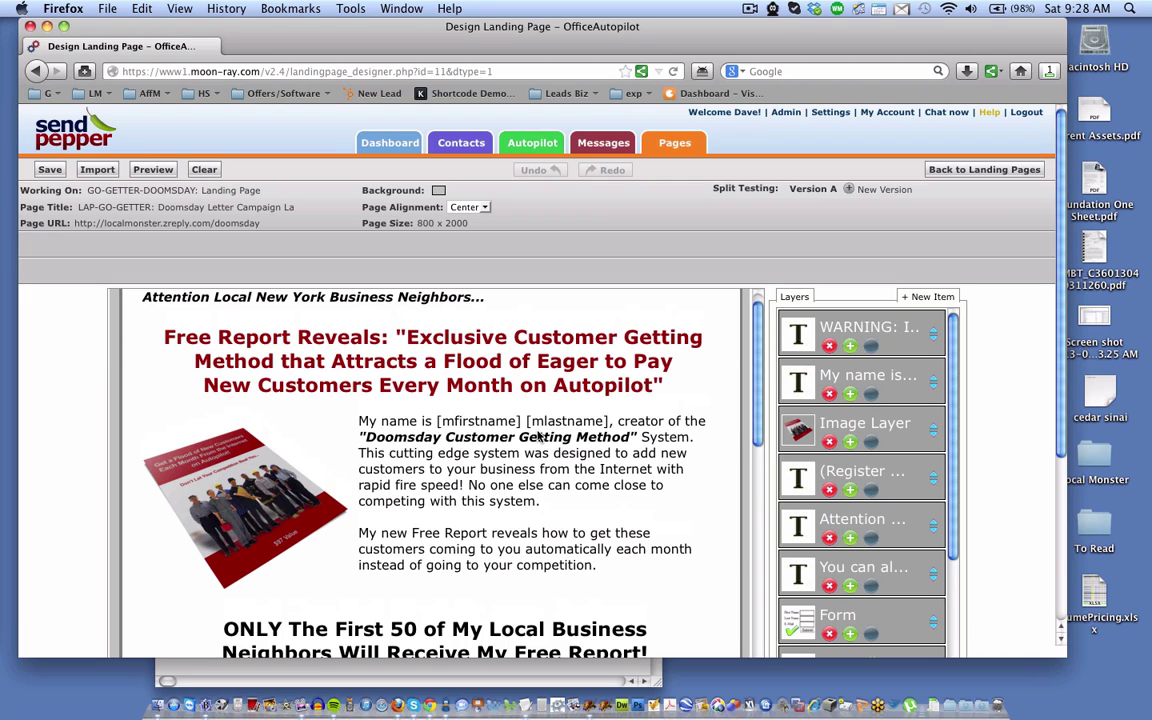
# - Switch to Fetch and open the .htaccess file from public_html for editing with BBEdit, leaving only one copy open
pyautogui.click(590, 700)
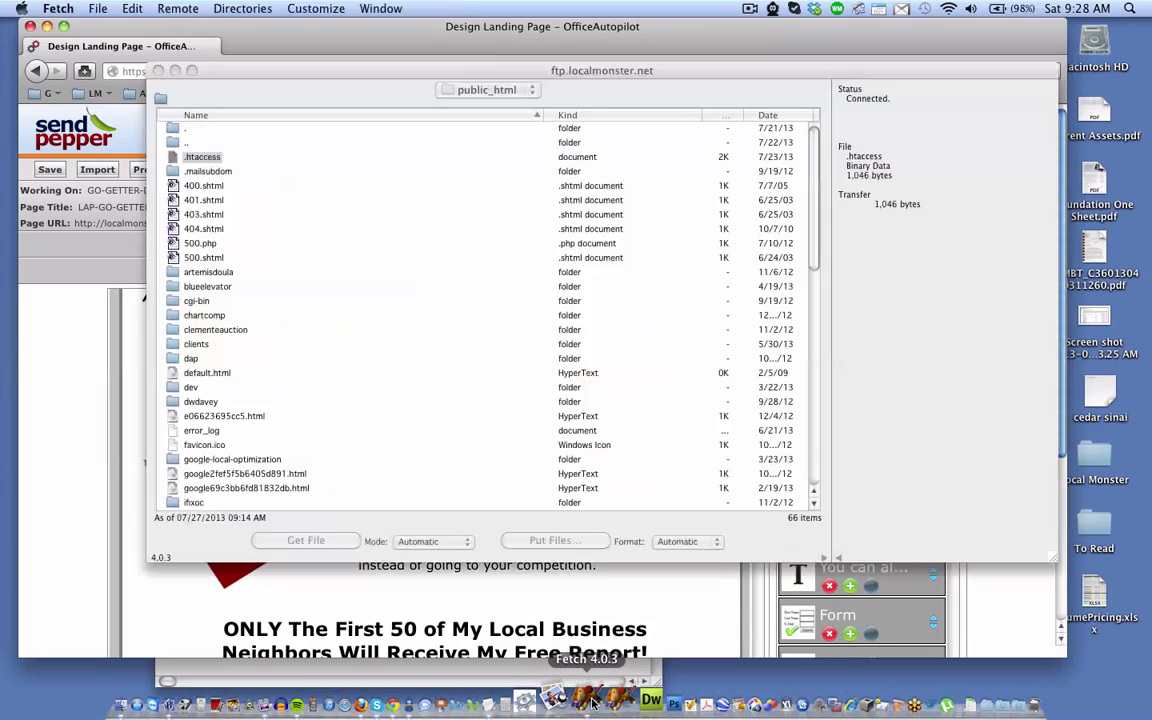
pyautogui.moveTo(394, 66); pyautogui.dragTo(406, 104)
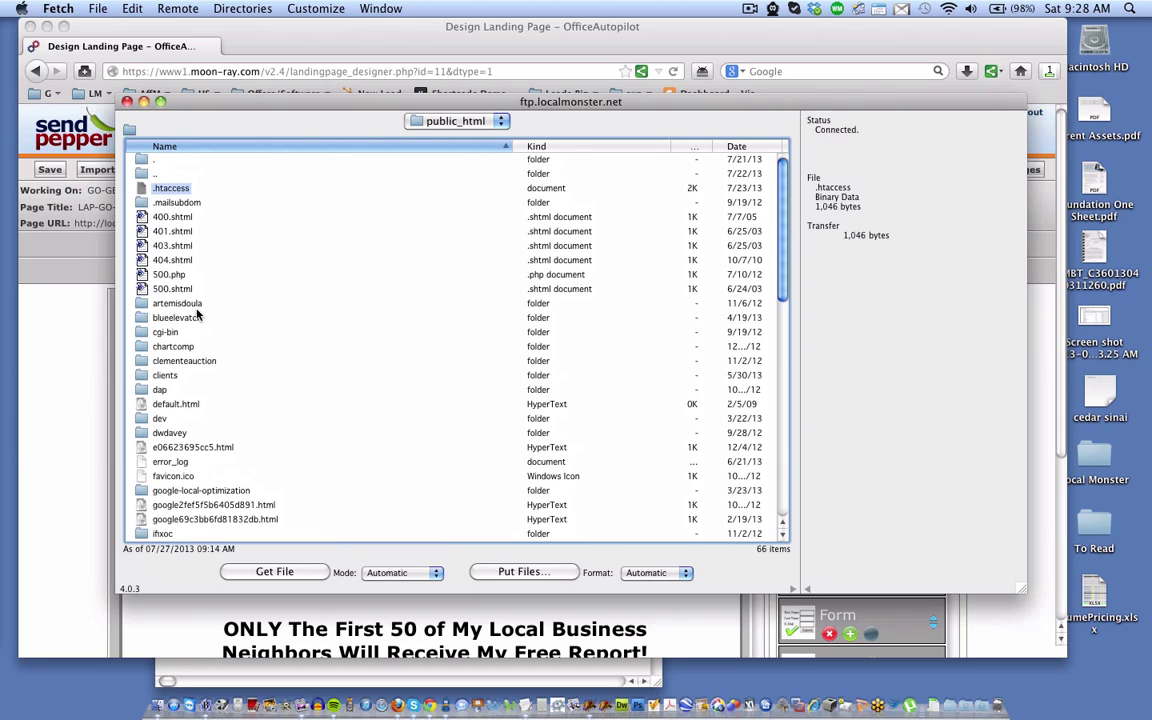
pyautogui.keyDown('super'); pyautogui.click(226, 187); pyautogui.keyUp('super')
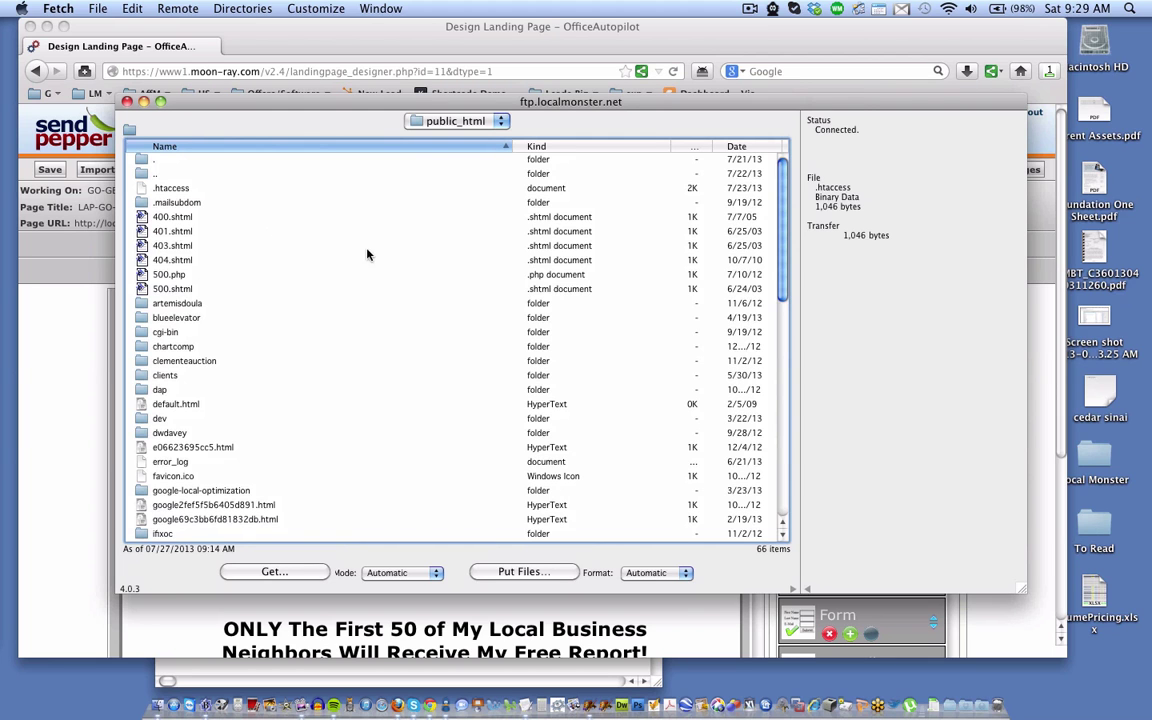
pyautogui.click(196, 188)
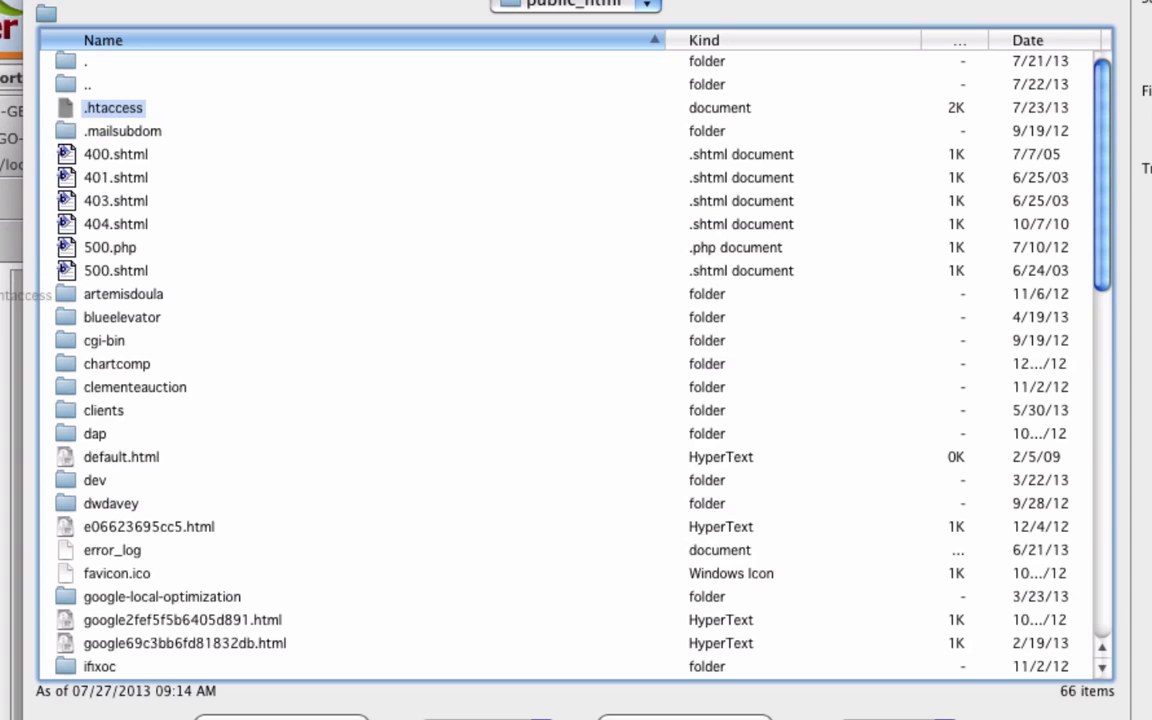
pyautogui.moveTo(66, 115); pyautogui.dragTo(178, 118)
pyautogui.rightClick(67, 116)
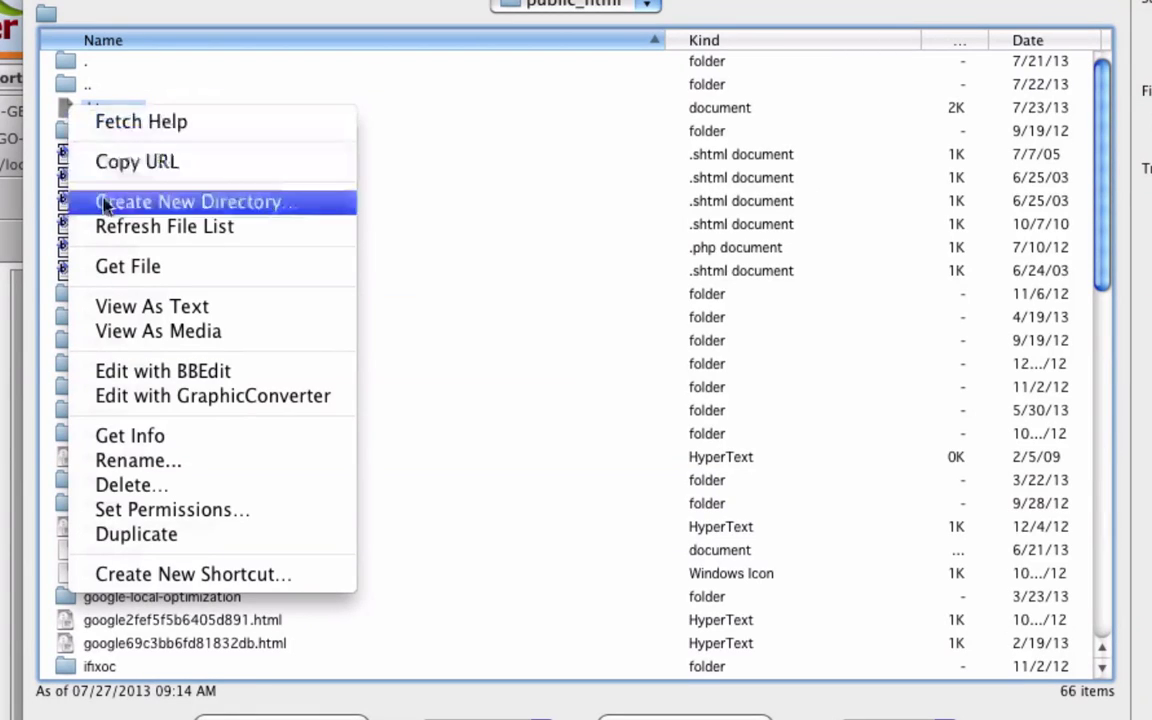
pyautogui.click(132, 375)
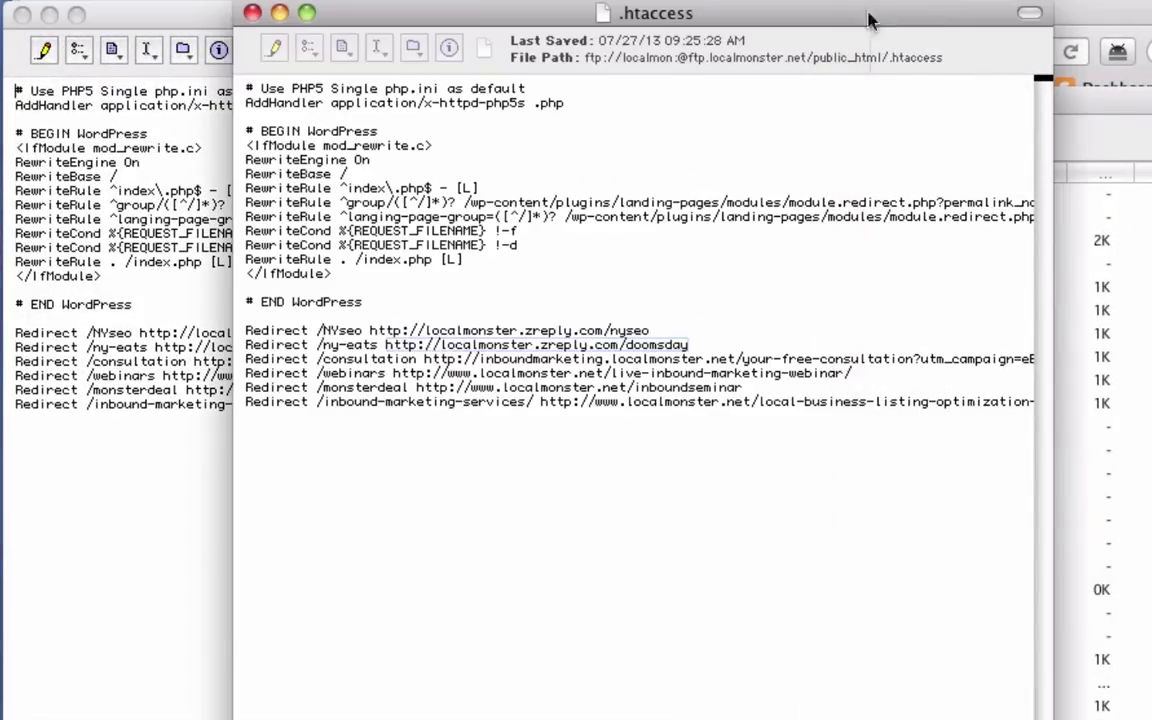
pyautogui.click(251, 13)
pyautogui.moveTo(232, 18); pyautogui.dragTo(470, 25)
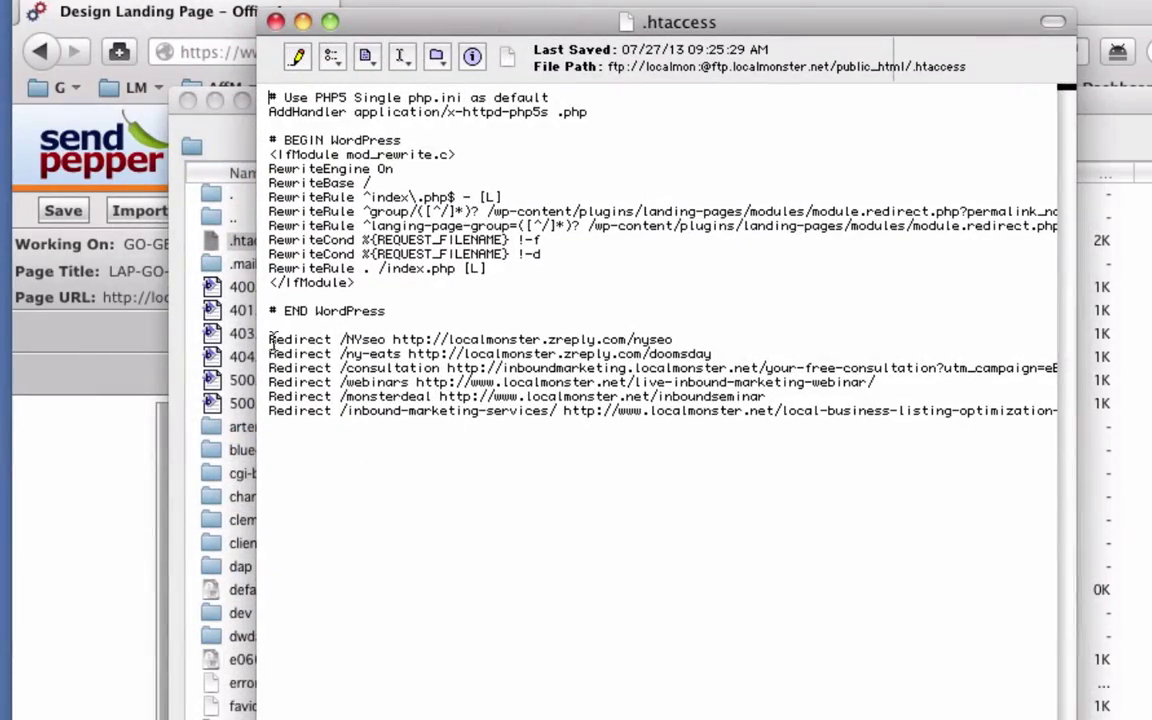
# - Highlight the block of redirect lines in the .htaccess file and examine the /ny-eats redirect
pyautogui.moveTo(268, 340); pyautogui.dragTo(370, 430)
pyautogui.click(376, 431)
pyautogui.moveTo(269, 353); pyautogui.dragTo(722, 353)
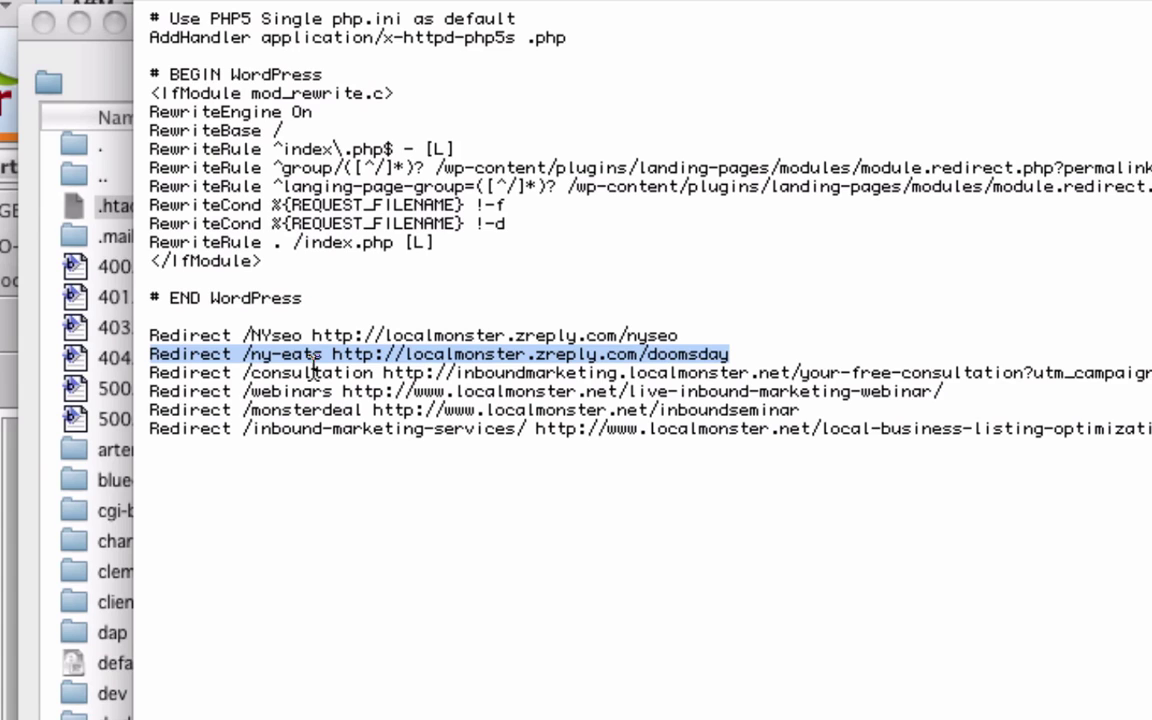
pyautogui.click(400, 354)
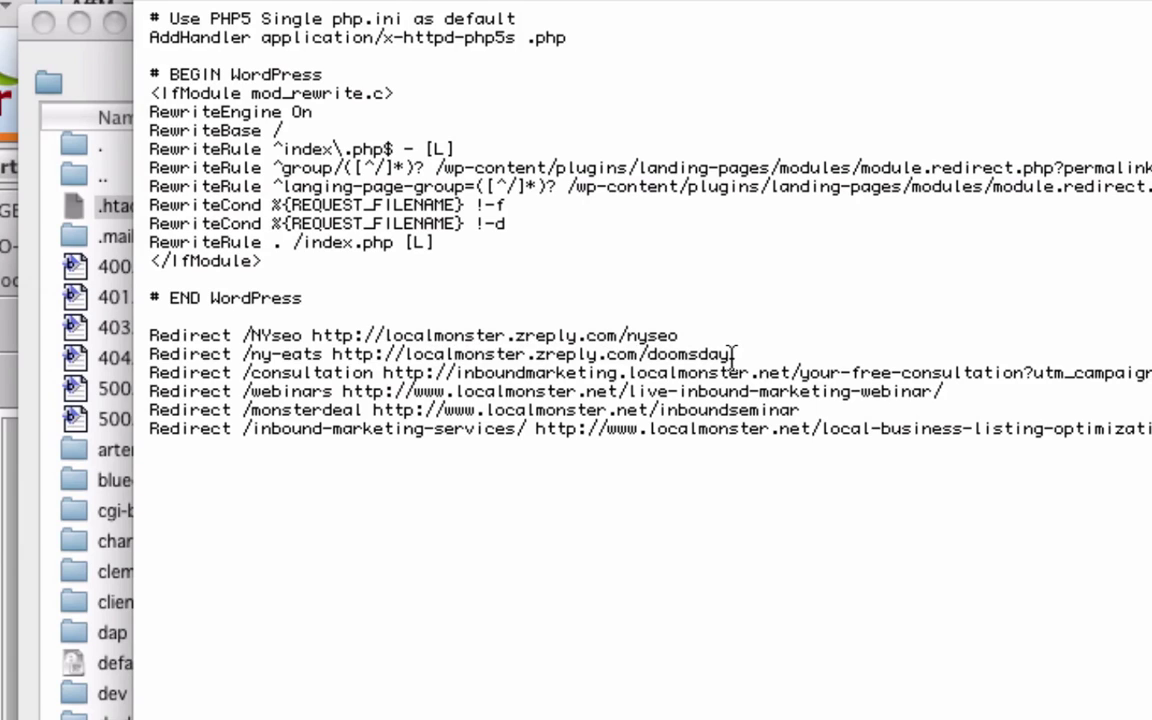
pyautogui.click(301, 523)
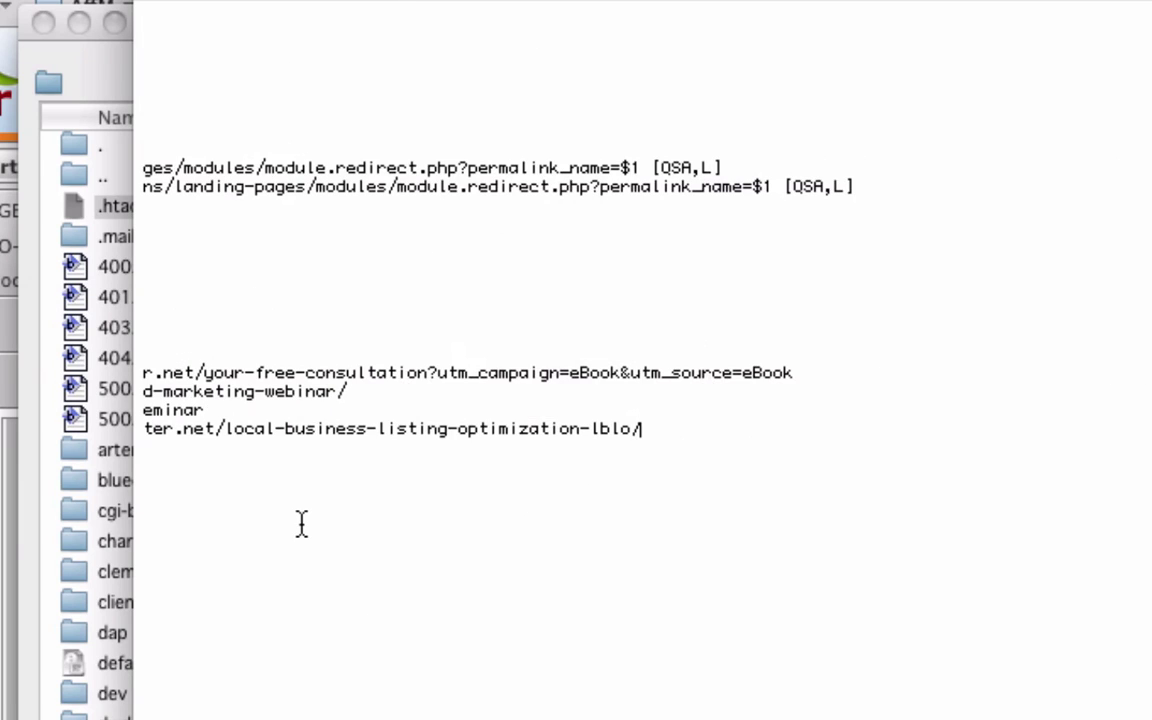
pyautogui.press('Return')
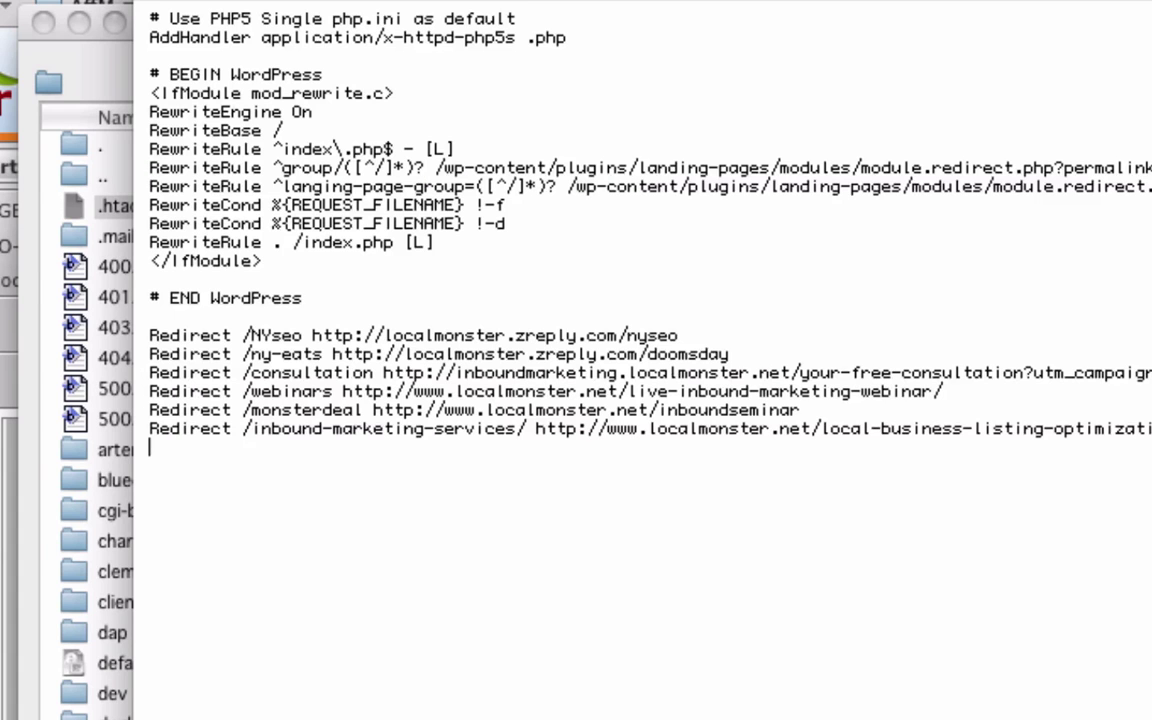
pyautogui.write('Redirect /')
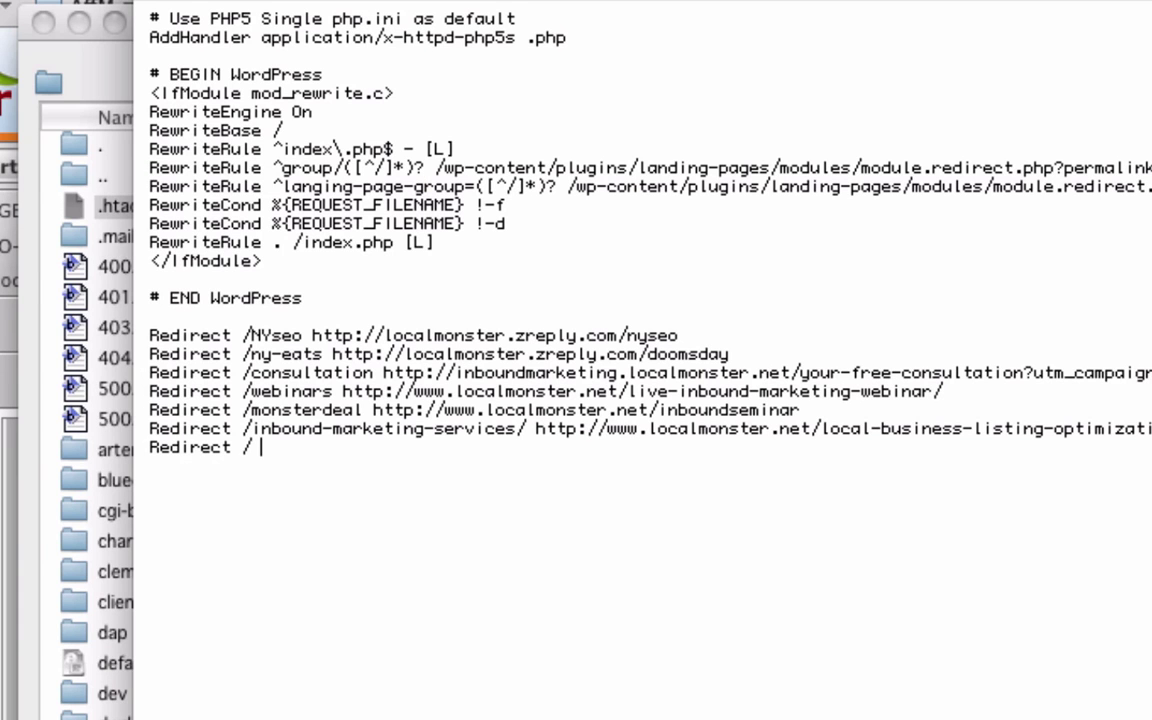
pyautogui.write('ny-eats')
pyautogui.write('http://localmonster.zreply.com/doomsday')
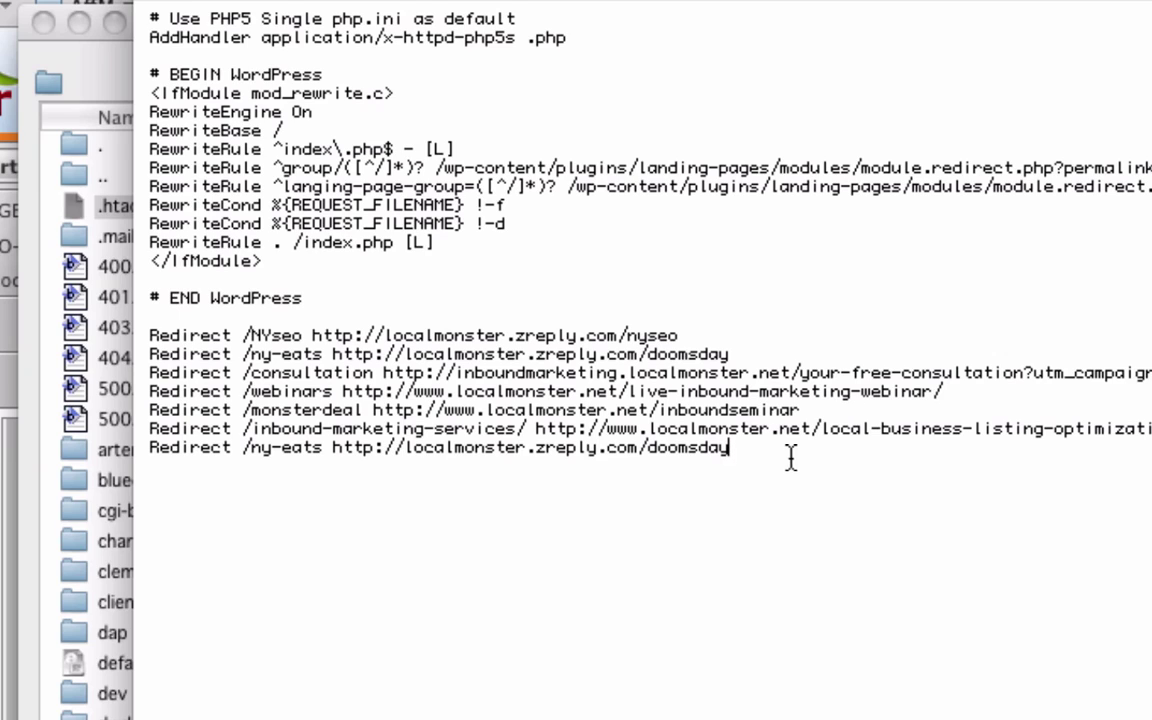
pyautogui.moveTo(230, 462); pyautogui.dragTo(148, 448)
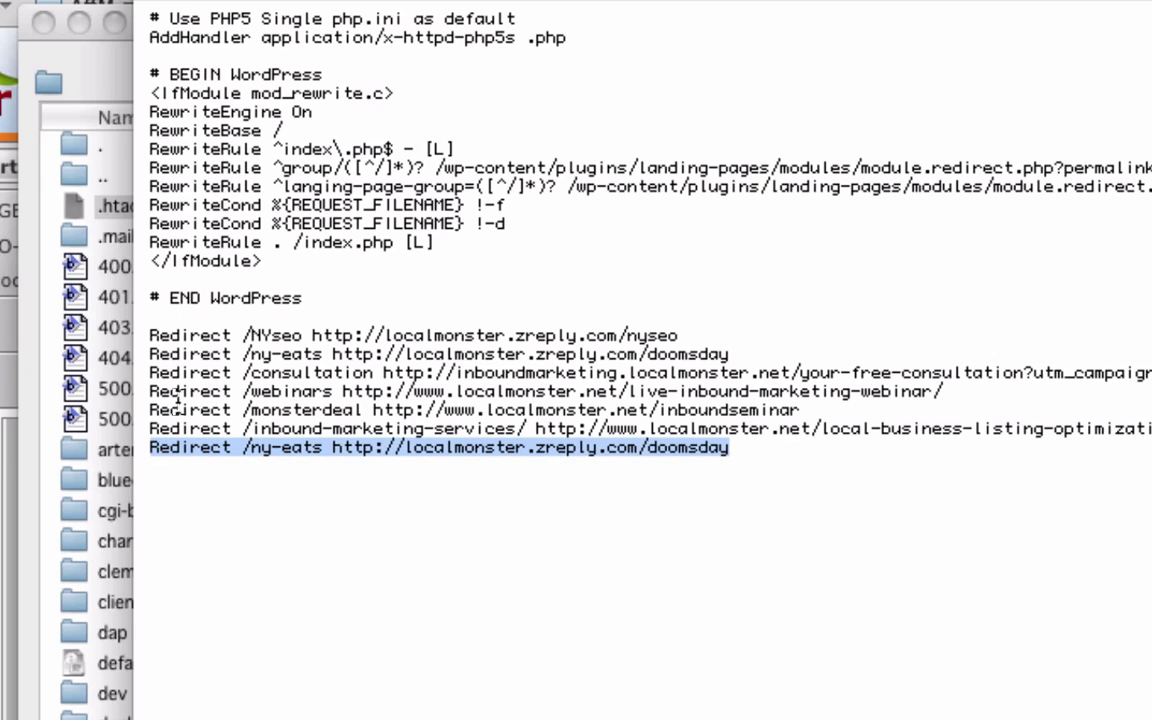
pyautogui.press('BackSpace')
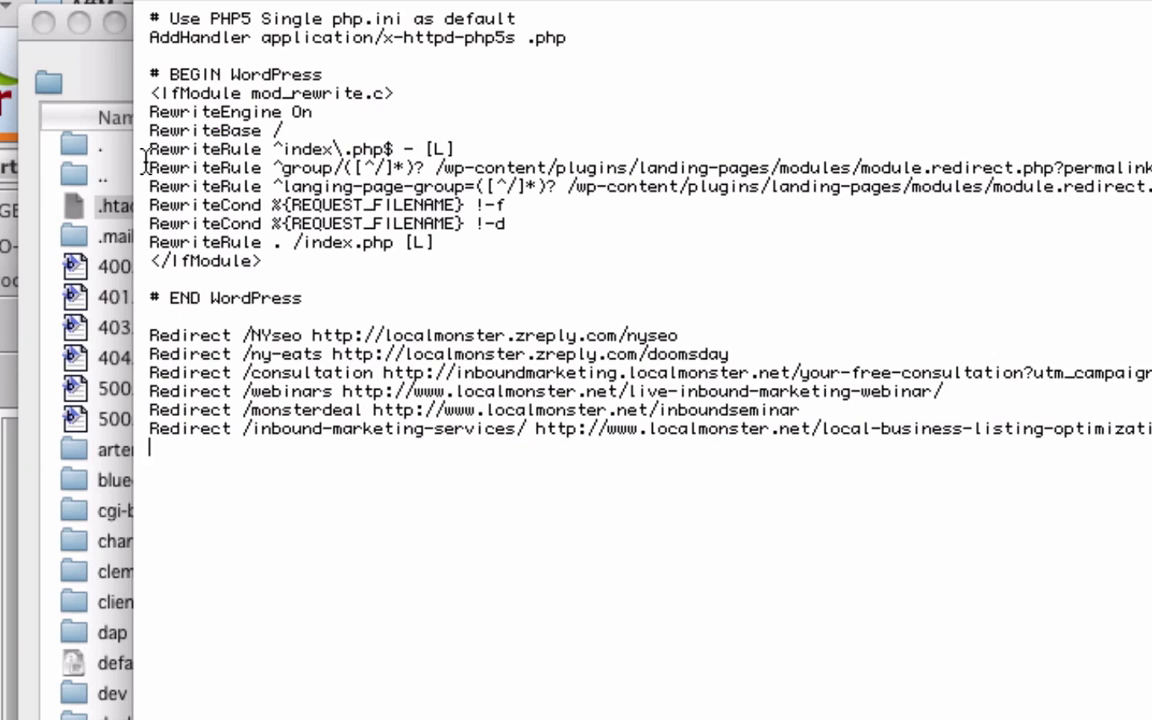
# - Insert a blank line below the /NYseo redirect and remove it again
pyautogui.click(683, 335)
pyautogui.press('Return')
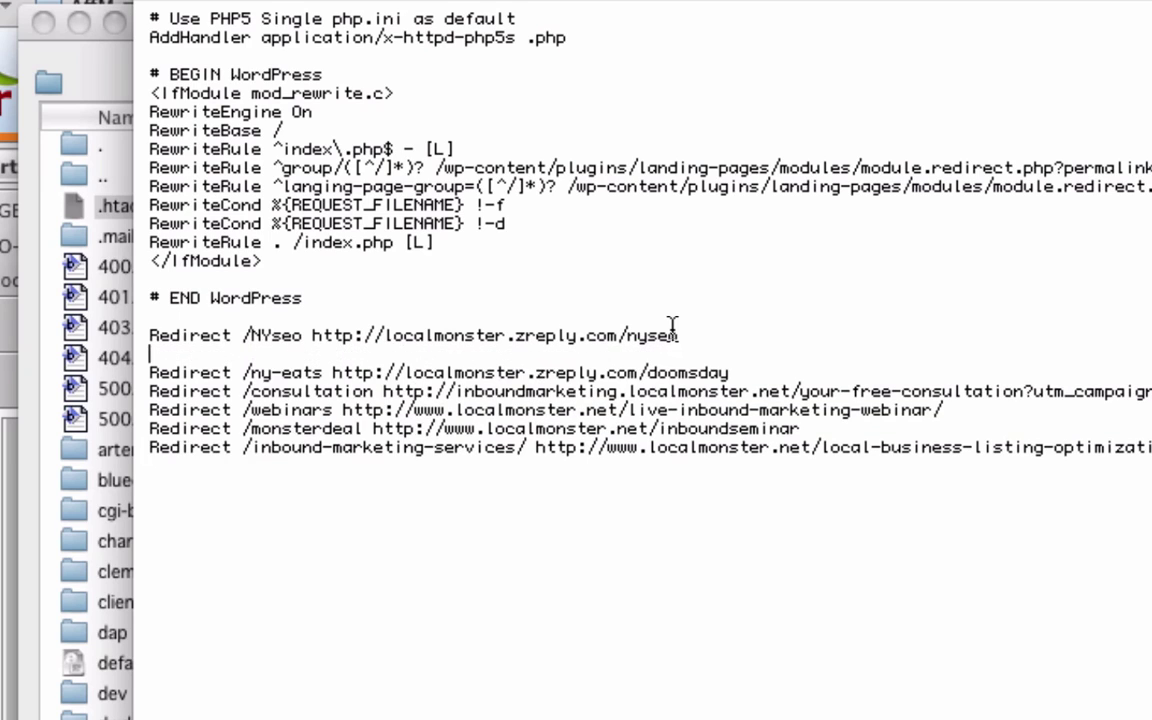
pyautogui.press('BackSpace')
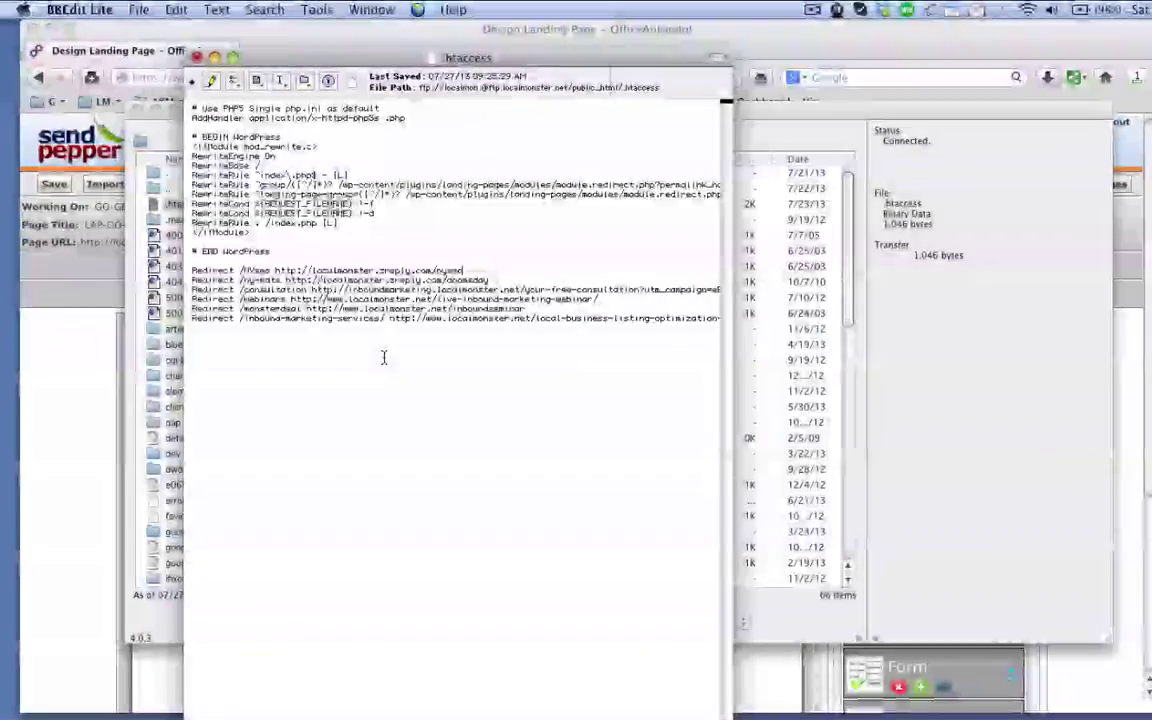
# - Save the .htaccess file to the server, close it and return to the browser
pyautogui.press('super+s')
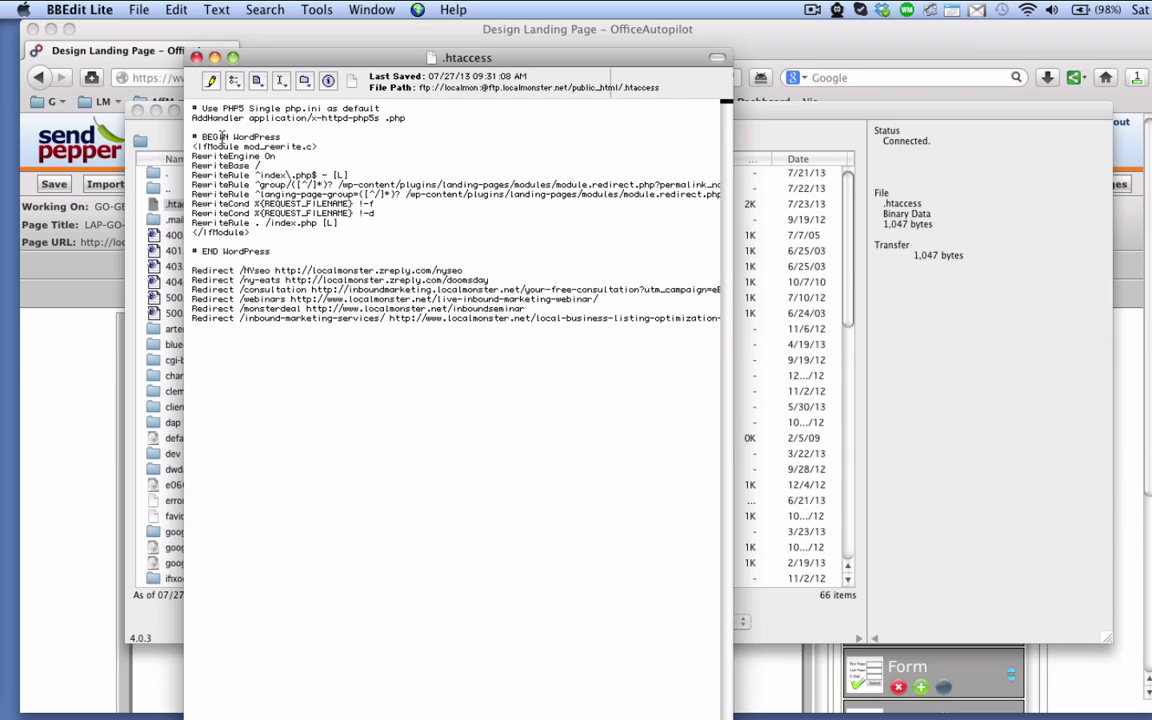
pyautogui.click(198, 58)
pyautogui.press('super+q')
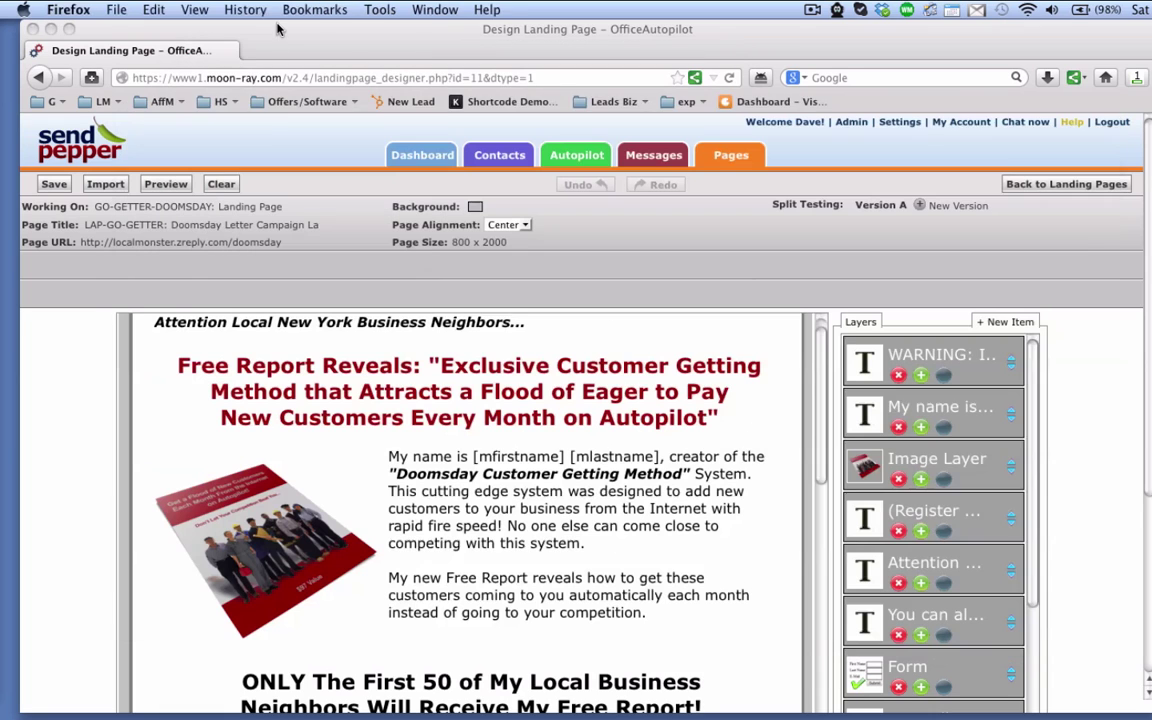
pyautogui.press('super+t')
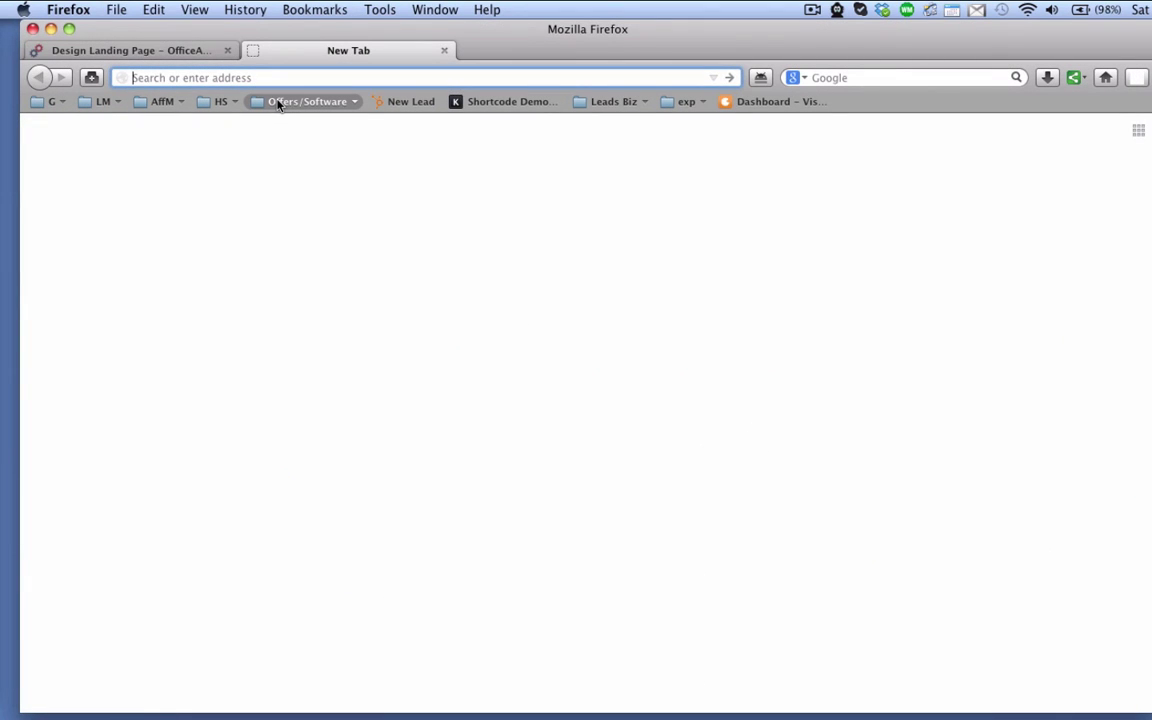
pyautogui.write('http://localmonster.net/')
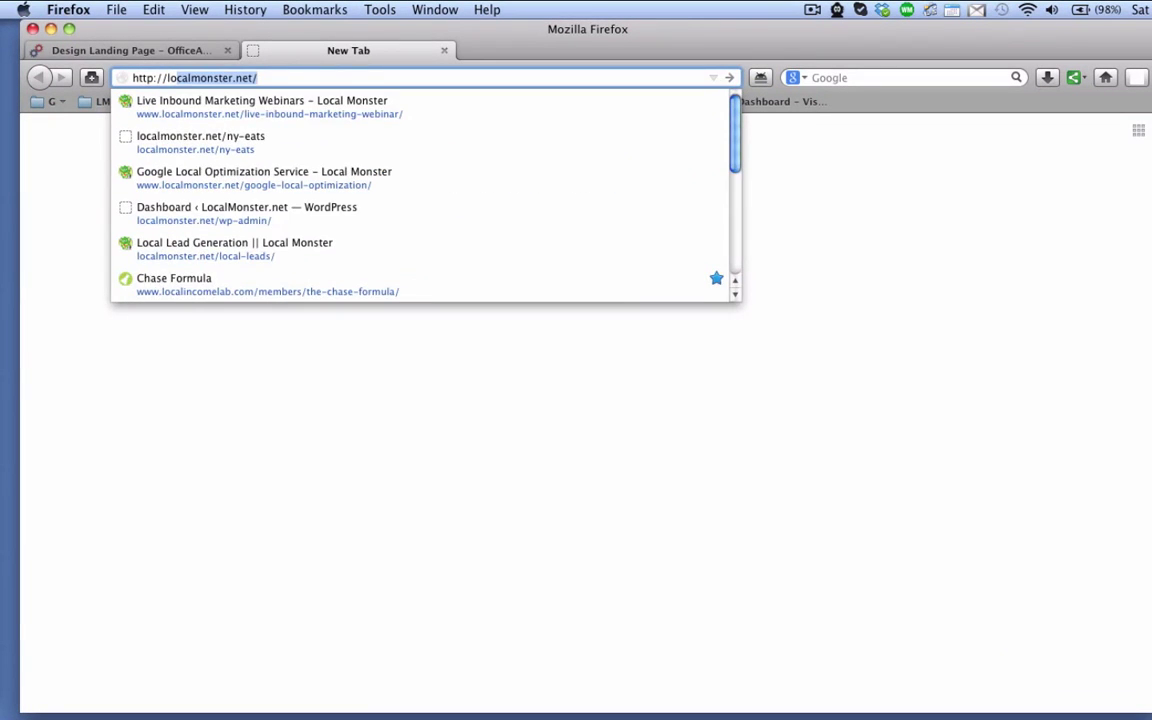
pyautogui.press('Right')
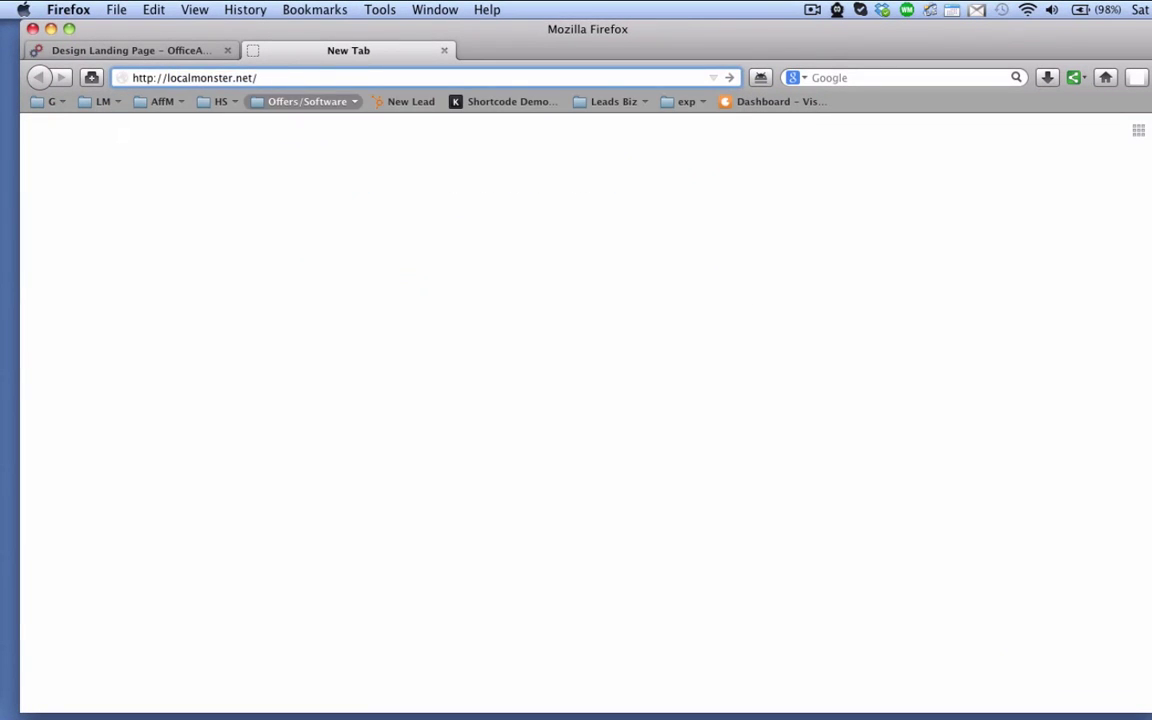
pyautogui.write('ny')
pyautogui.press('Return')
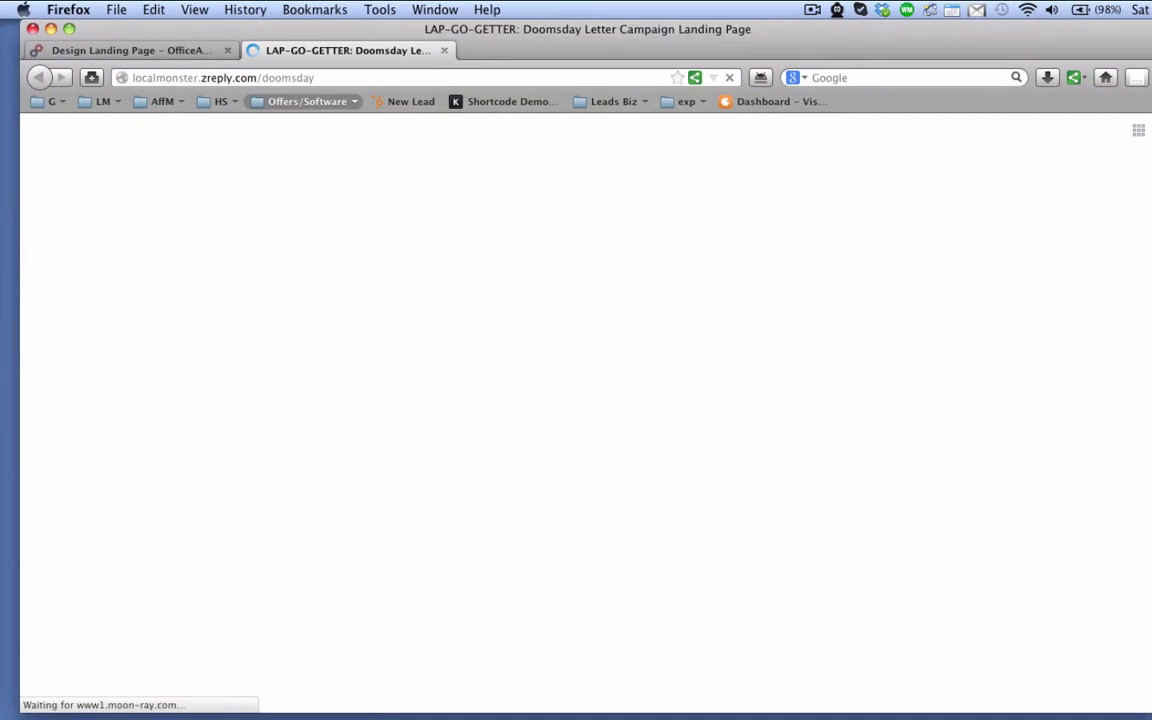